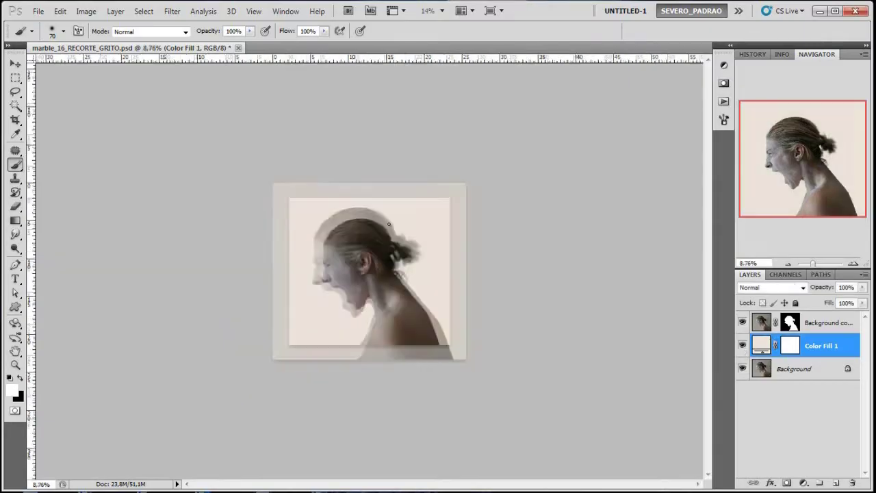
Step: Group the portrait layers, apply Glowing Edges to a duplicate, and add a reversed Gradient Map
{"action": "key", "text": "ctrl+plus"}
{"action": "key", "text": "ctrl+g"}
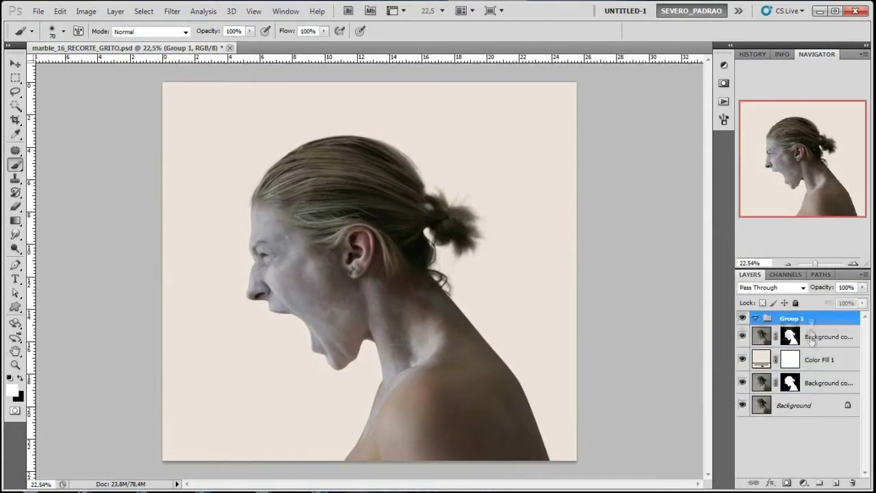
{"action": "left_click", "coordinate": [172, 11]}
{"action": "key", "text": "Escape"}
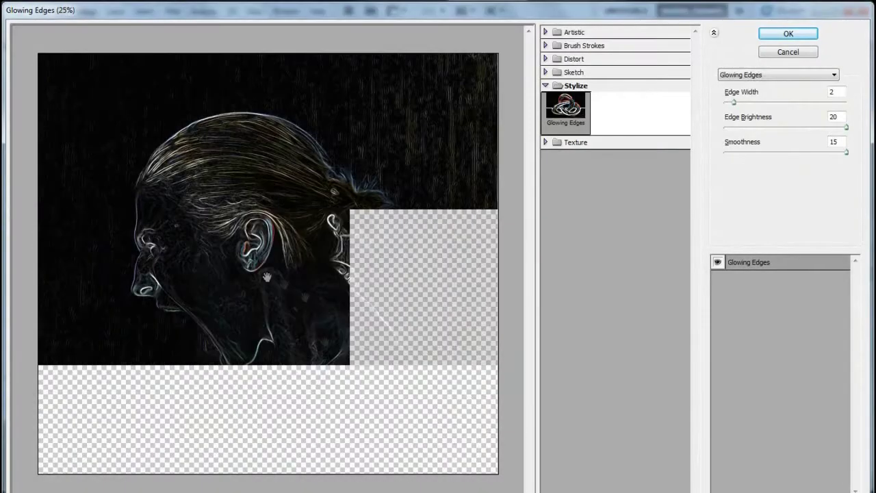
{"action": "left_click", "coordinate": [789, 32]}
{"action": "left_click", "coordinate": [804, 484]}
{"action": "left_click", "coordinate": [780, 462]}
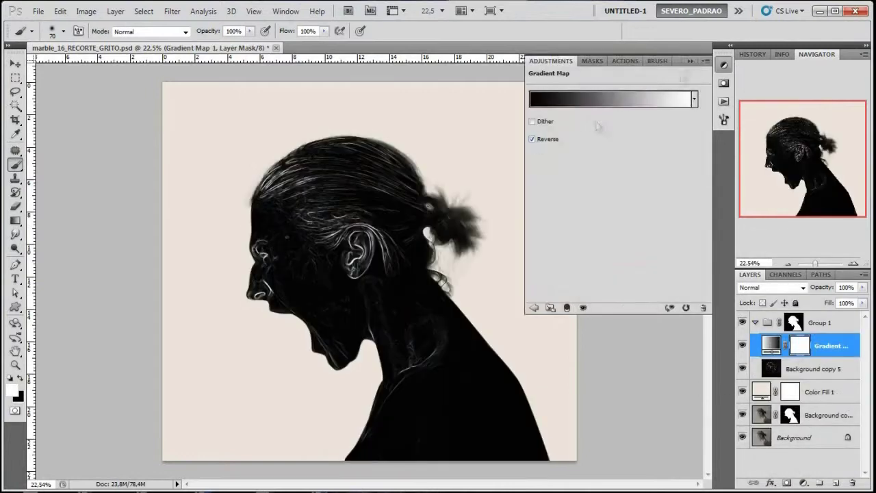
Step: Set the sketch layer's blend mode to Linear Burn
{"action": "left_click", "coordinate": [770, 287]}
{"action": "left_click", "coordinate": [771, 133]}
{"action": "key", "text": "Down"}
{"action": "key", "text": "Down"}
{"action": "key", "text": "Down"}
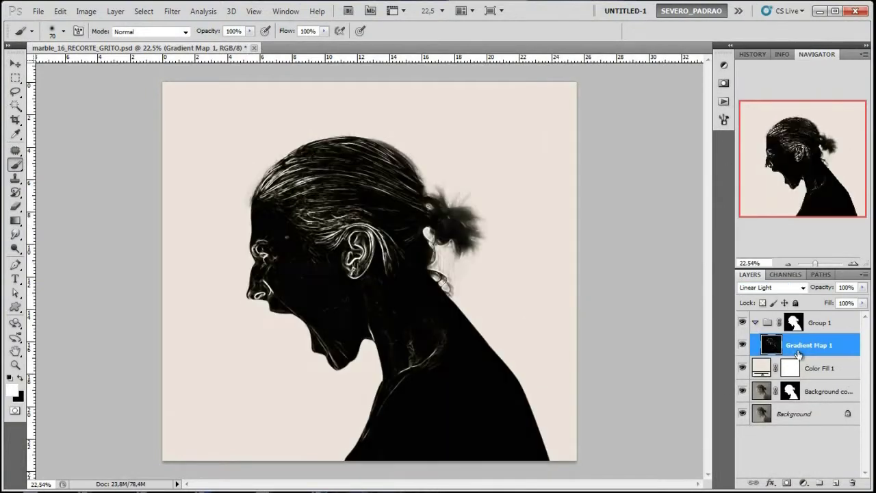
{"action": "key", "text": "Up"}
{"action": "key", "text": "Up"}
{"action": "key", "text": "Up"}
{"action": "key", "text": "Up"}
{"action": "key", "text": "Up"}
{"action": "key", "text": "Up"}
{"action": "key", "text": "Down"}
{"action": "key", "text": "Down"}
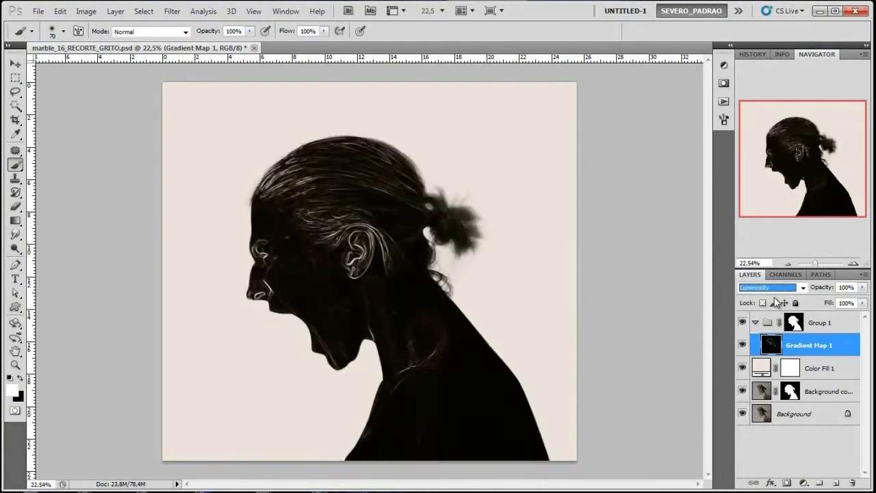
{"action": "key", "text": "Down"}
{"action": "key", "text": "Down"}
{"action": "key", "text": "Up"}
{"action": "key", "text": "Up"}
{"action": "key", "text": "Up"}
{"action": "left_click_drag", "start_coordinate": [814, 263], "coordinate": [817, 263]}
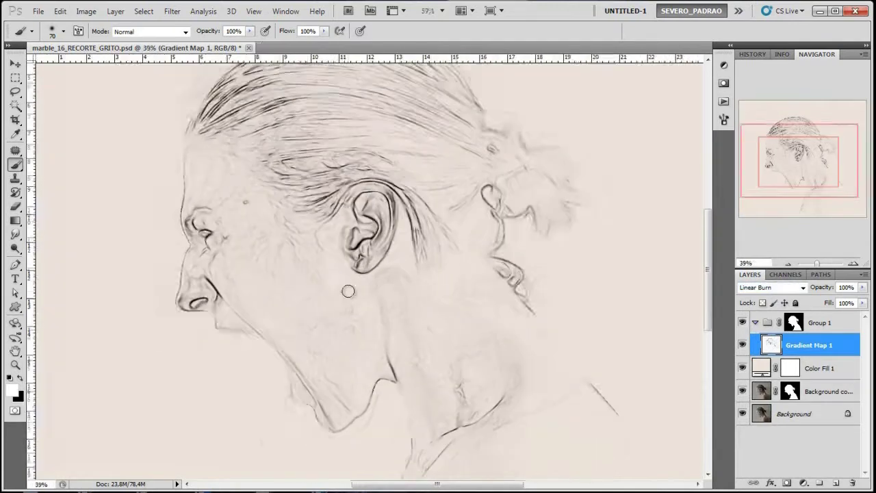
{"action": "scroll", "coordinate": [408, 284], "scroll_direction": "down", "scroll_amount": 3}
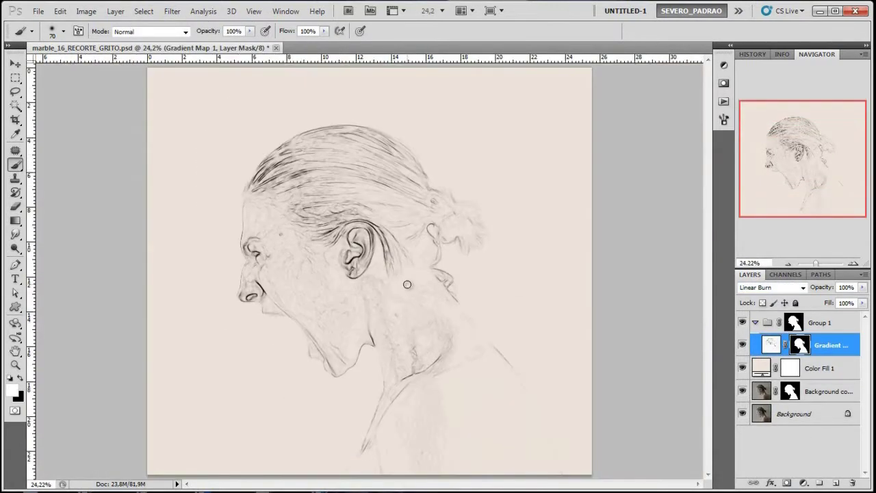
Step: Make a grayscale copy of the photo in Group 1 with a merged Gradient Map and Levels
{"action": "left_click", "coordinate": [823, 483]}
{"action": "left_click", "coordinate": [804, 483]}
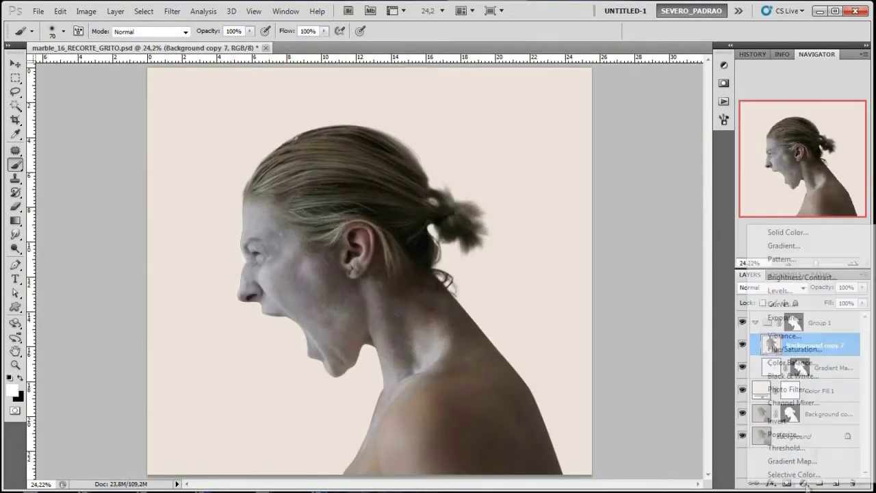
{"action": "left_click", "coordinate": [746, 460]}
{"action": "left_click", "coordinate": [810, 370], "text": "shift"}
{"action": "key", "text": "ctrl+e"}
{"action": "key", "text": "ctrl+l"}
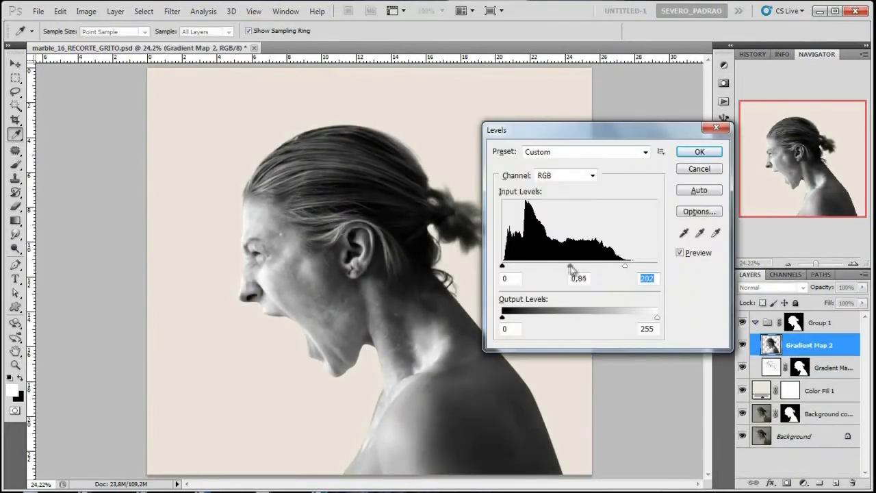
{"action": "key", "text": "Return"}
Step: Duplicate the grayscale layer, hide the original, and set the copy to Exclusion with Levels
{"action": "key", "text": "ctrl+j"}
{"action": "left_click", "coordinate": [742, 368]}
{"action": "left_click", "coordinate": [772, 288]}
{"action": "left_click", "coordinate": [759, 239]}
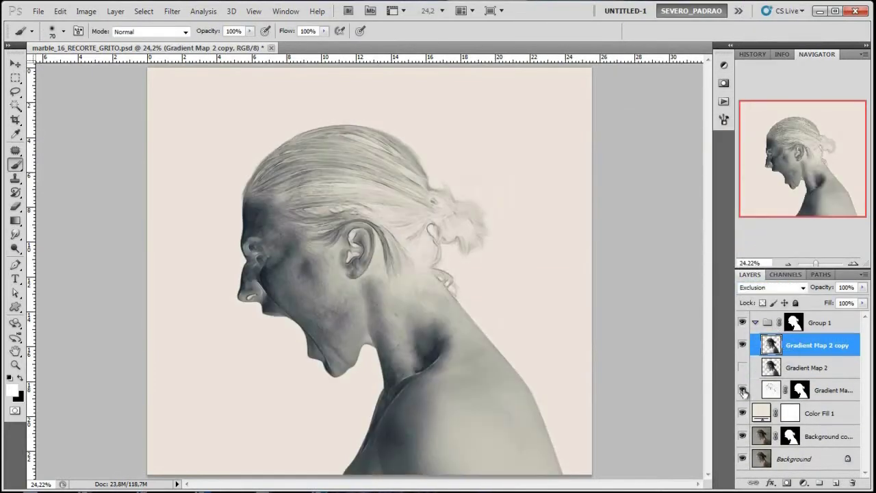
{"action": "key", "text": "ctrl+plus"}
{"action": "key", "text": "ctrl+l"}
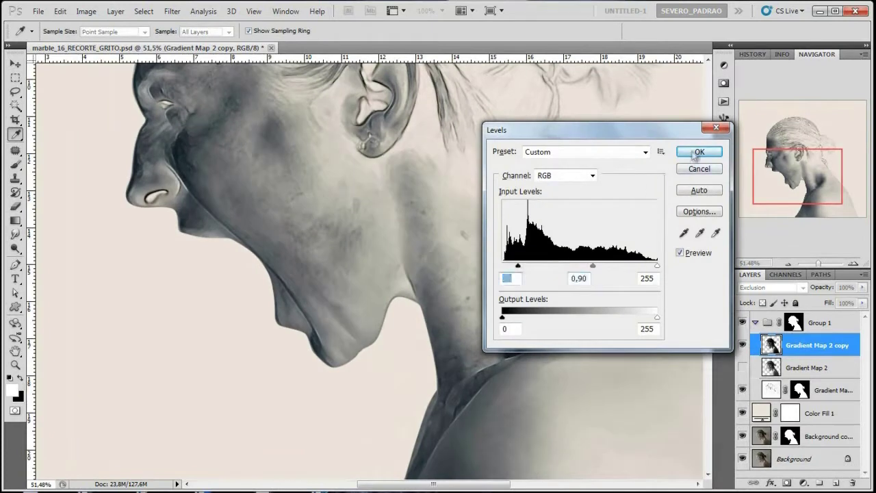
{"action": "left_click", "coordinate": [699, 151]}
{"action": "key", "text": "ctrl+0"}
Step: Add a black mask and paint smoky splatter over the face and neck
{"action": "key", "text": "b"}
{"action": "left_click", "coordinate": [787, 483], "text": "alt"}
{"action": "right_click", "coordinate": [308, 209]}
{"action": "left_click_drag", "start_coordinate": [503, 356], "coordinate": [504, 383]}
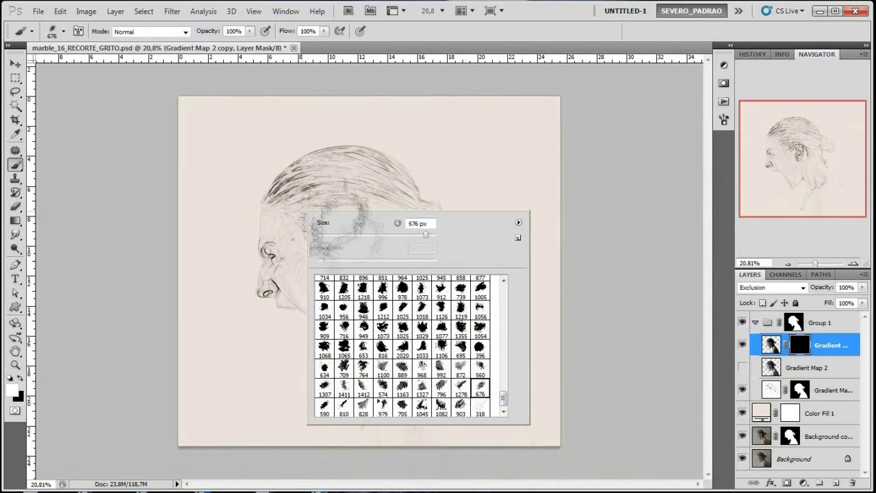
{"action": "left_click", "coordinate": [479, 383]}
{"action": "key", "text": "F5"}
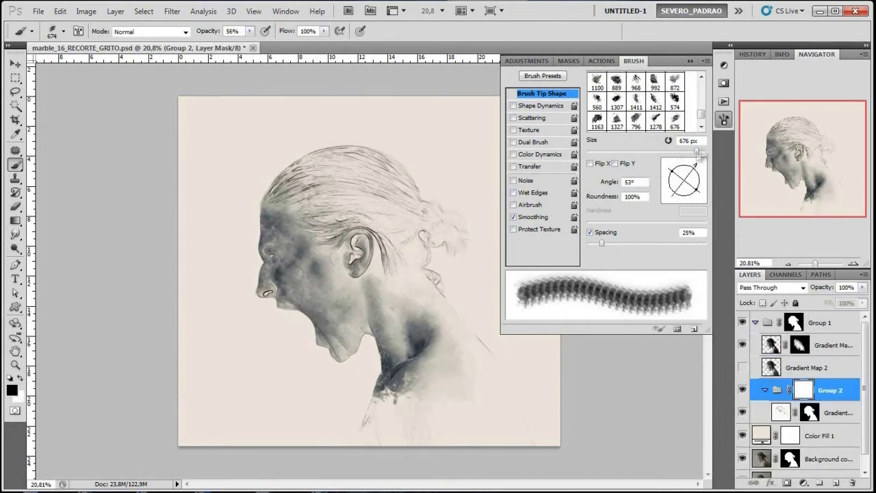
{"action": "left_click_drag", "start_coordinate": [698, 152], "coordinate": [705, 152]}
{"action": "key", "text": "0"}
{"action": "left_click_drag", "start_coordinate": [445, 219], "coordinate": [384, 171]}
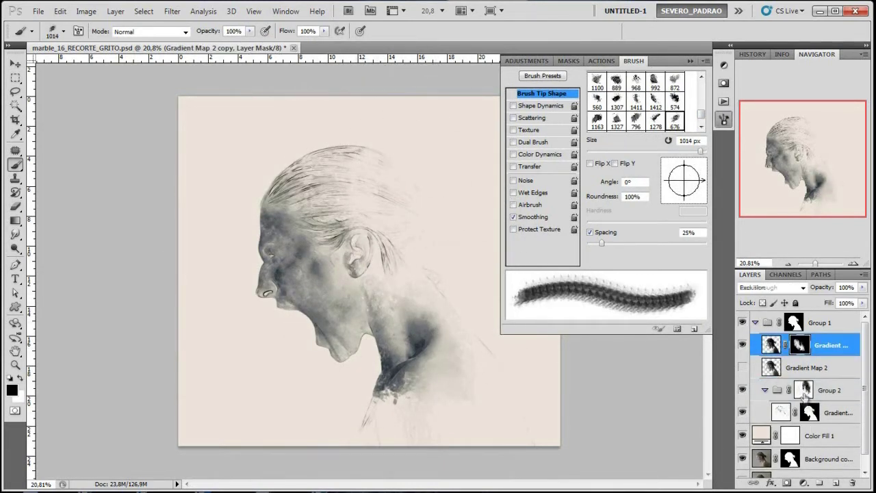
{"action": "left_click", "coordinate": [804, 390]}
{"action": "left_click", "coordinate": [804, 391], "text": "ctrl"}
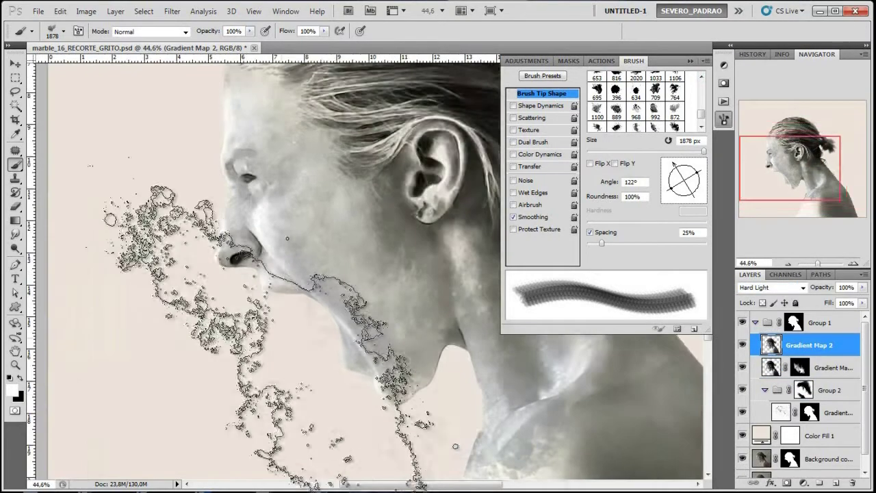
Step: Hide Gradient Map 2 and paint white splatter at -26° on Group 3's mask over cheek, jaw and mouth
{"action": "left_click", "coordinate": [743, 345]}
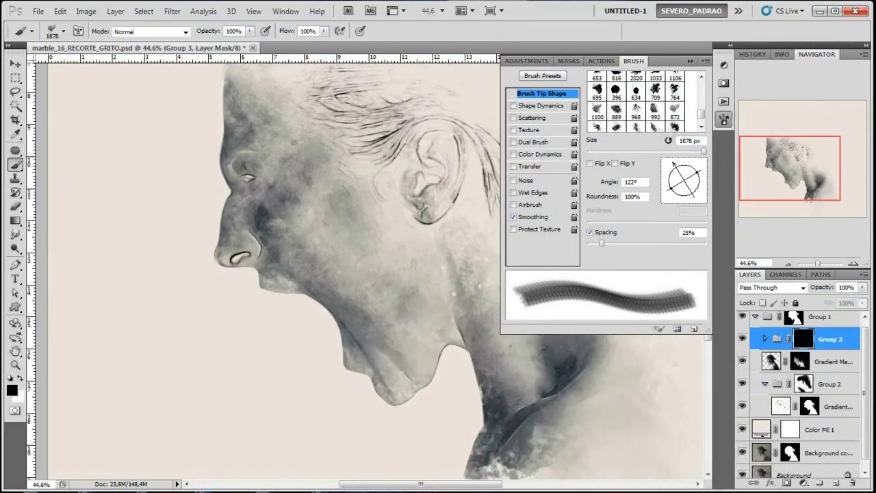
{"action": "key", "text": "x"}
{"action": "mouse_move", "coordinate": [302, 308]}
{"action": "left_mouse_down"}
{"action": "mouse_move", "coordinate": [346, 295]}
{"action": "mouse_move", "coordinate": [447, 407]}
{"action": "left_mouse_up"}
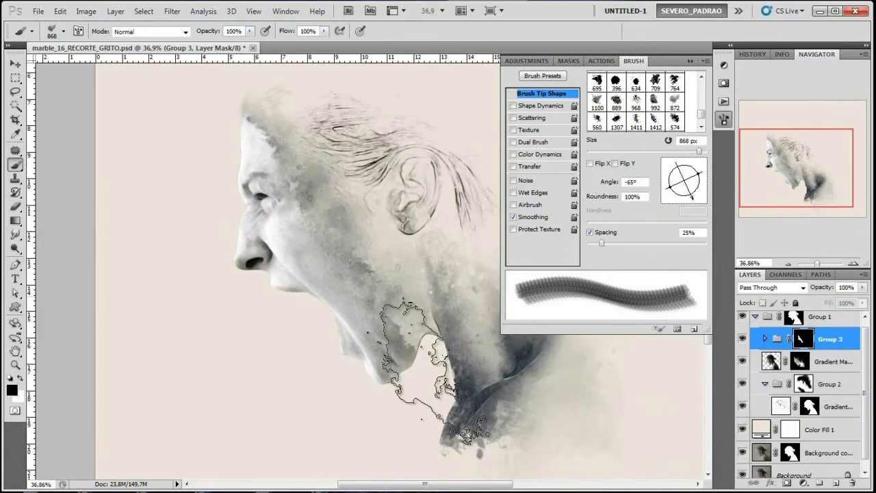
{"action": "type", "text": "-26"}
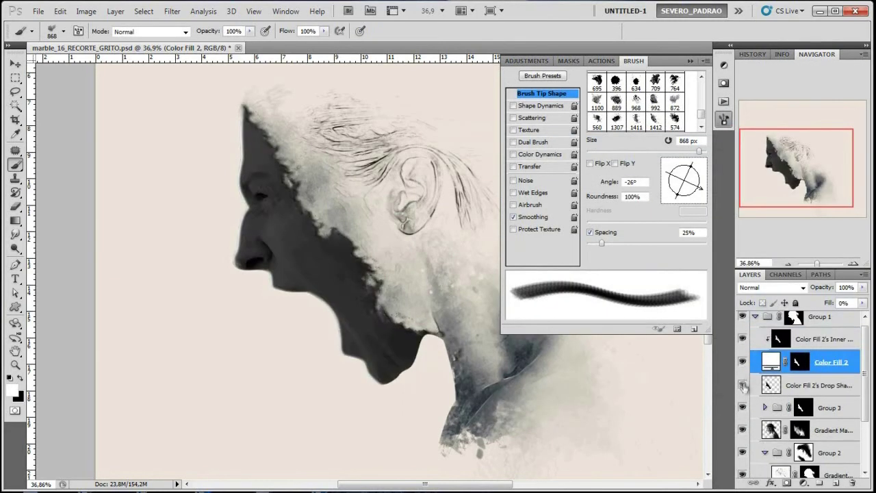
Step: Copy the mask onto the drop shadow layer, warp the shadow, and group it into Group 4
{"action": "left_click_drag", "start_coordinate": [803, 409], "coordinate": [802, 388]}
{"action": "left_click", "coordinate": [772, 385]}
{"action": "key", "text": "ctrl+t"}
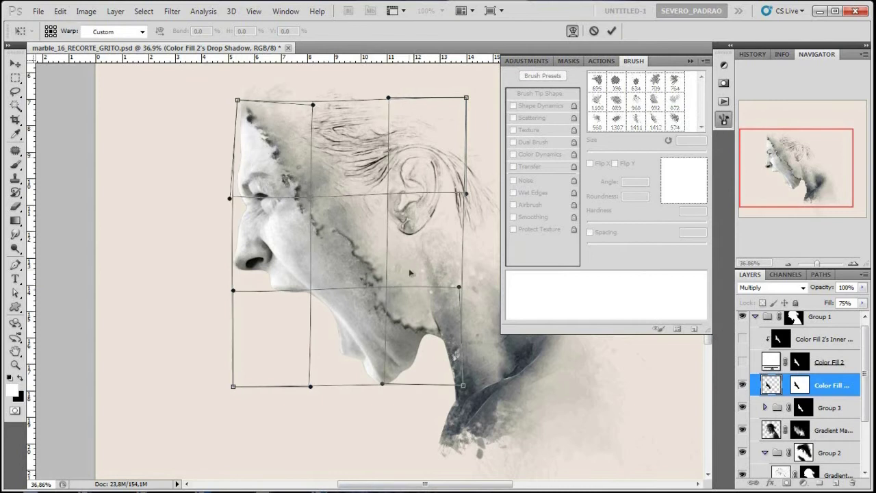
{"action": "key", "text": "ctrl+g"}
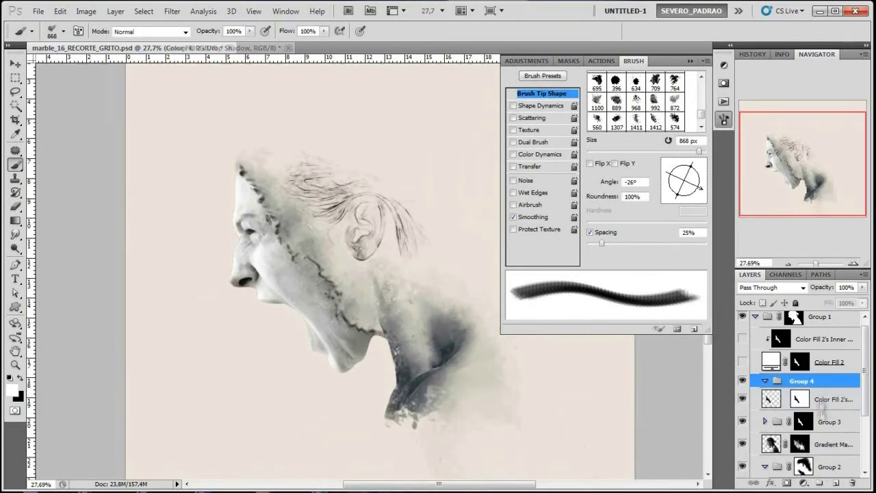
{"action": "left_click", "coordinate": [787, 482]}
Step: Choose a size 46 soft round brush, unclip and mask the inner shadow fill, and lasso the head
{"action": "type", "text": "46"}
{"action": "right_click", "coordinate": [403, 250]}
{"action": "double_click", "coordinate": [438, 335]}
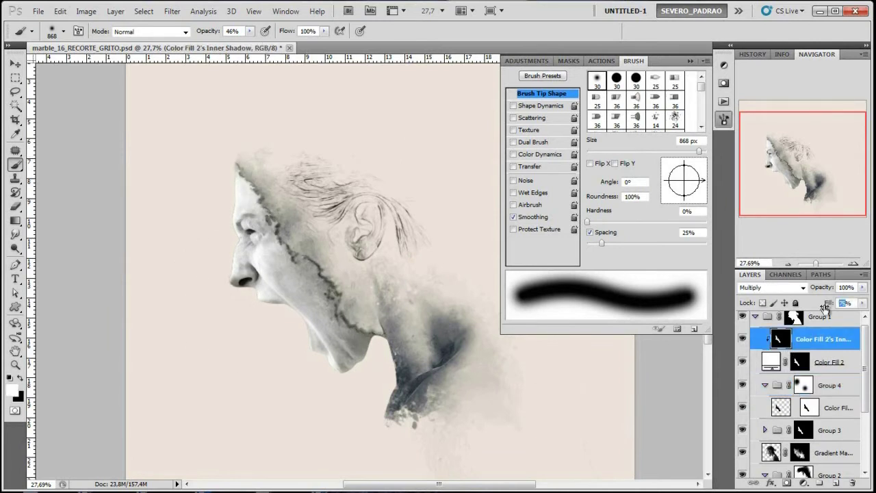
{"action": "type", "text": "30"}
{"action": "left_click", "coordinate": [817, 350], "text": "alt"}
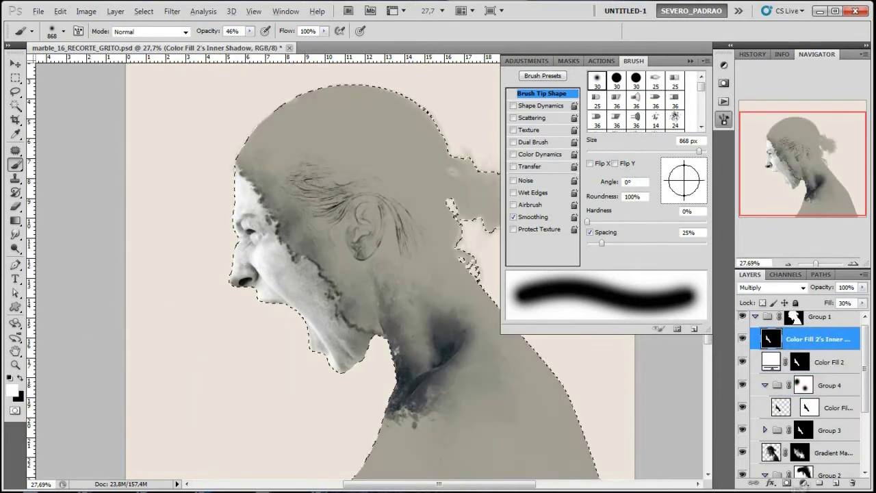
{"action": "left_click", "coordinate": [787, 482]}
{"action": "key", "text": "l"}
{"action": "left_click_drag", "start_coordinate": [298, 207], "coordinate": [215, 198]}
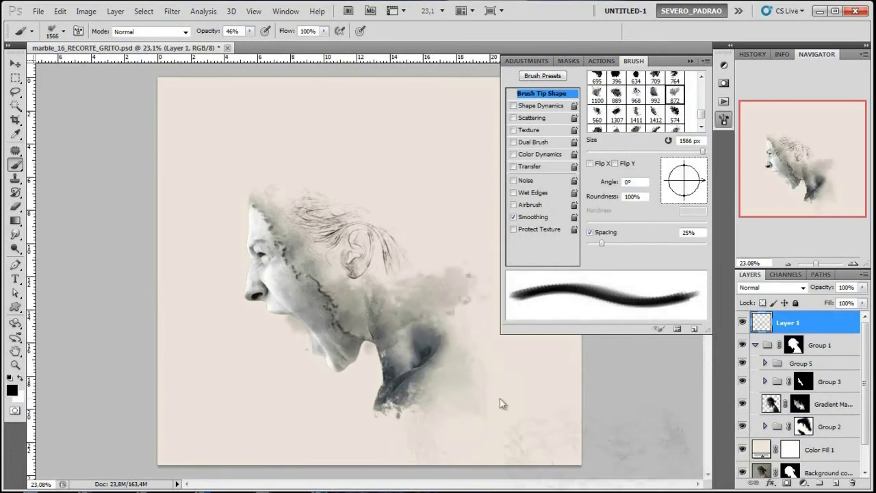
Step: Duplicate the ink splatter and rotate it below the neck
{"action": "key", "text": "ctrl+j"}
{"action": "key", "text": "ctrl+t"}
{"action": "mouse_move", "coordinate": [578, 413]}
{"action": "left_mouse_down"}
{"action": "mouse_move", "coordinate": [423, 426]}
{"action": "mouse_move", "coordinate": [284, 240]}
{"action": "left_mouse_up"}
{"action": "key", "text": "Return"}
Step: Make a second splatter copy, flipped, shrunk and warped into a streak over the head
{"action": "key", "text": "ctrl+j"}
{"action": "key", "text": "ctrl+t"}
{"action": "right_click", "coordinate": [338, 195]}
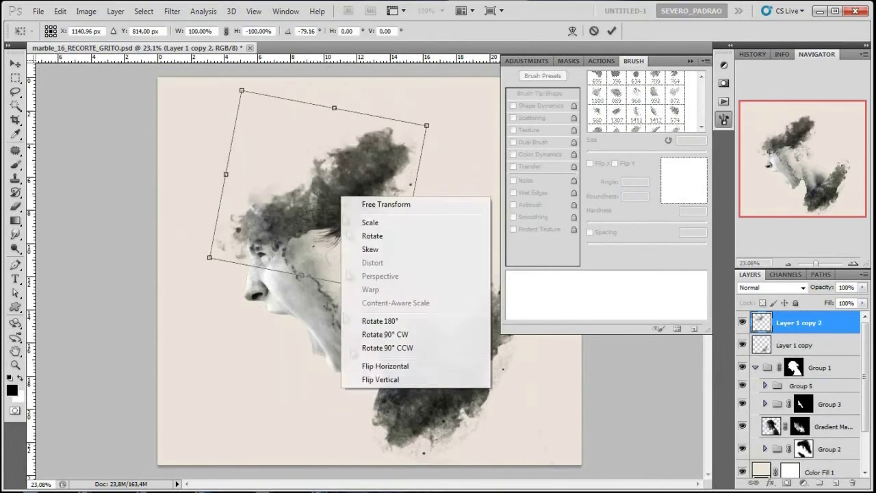
{"action": "left_click", "coordinate": [372, 235]}
{"action": "mouse_move", "coordinate": [406, 226]}
{"action": "left_mouse_down"}
{"action": "mouse_move", "coordinate": [410, 260]}
{"action": "mouse_move", "coordinate": [401, 254]}
{"action": "left_mouse_up"}
{"action": "left_click_drag", "start_coordinate": [225, 98], "coordinate": [225, 152]}
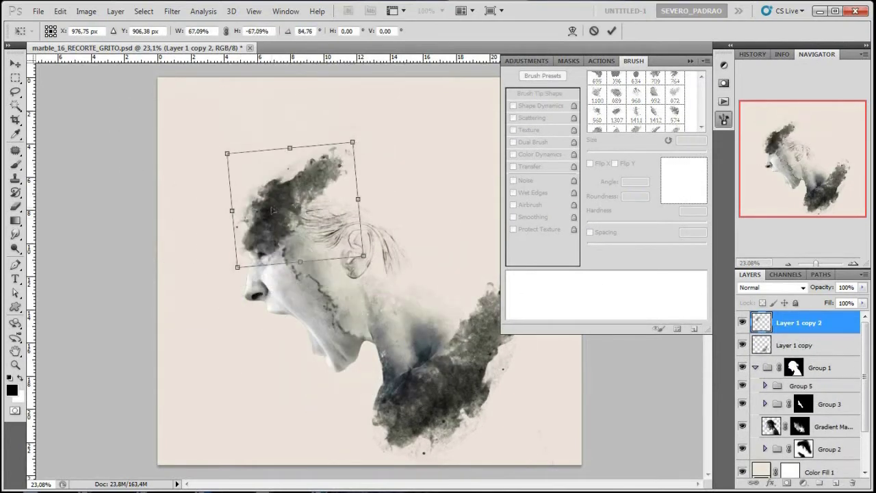
{"action": "right_click", "coordinate": [295, 192]}
{"action": "left_click", "coordinate": [322, 274]}
{"action": "left_click_drag", "start_coordinate": [352, 141], "coordinate": [348, 174]}
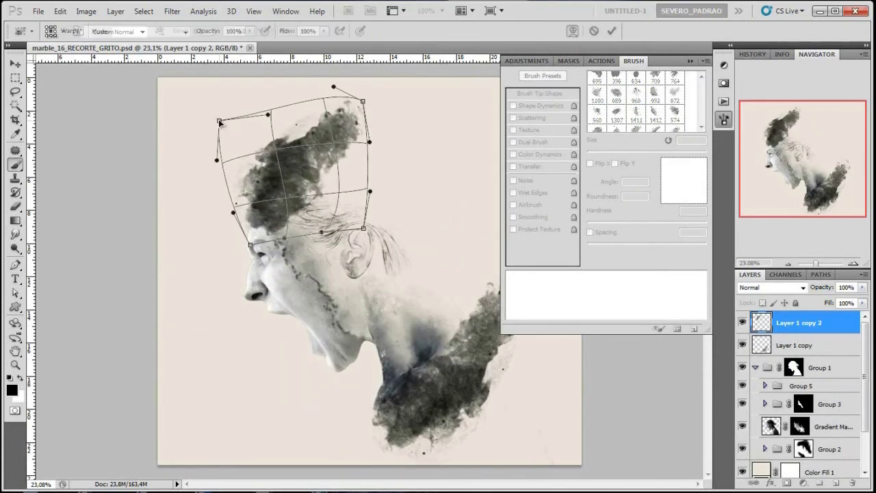
{"action": "key", "text": "Return"}
Step: Make a third splatter copy, narrowed and flipped to sweep right from the neck
{"action": "key", "text": "ctrl+j"}
{"action": "key", "text": "ctrl+t"}
{"action": "left_click_drag", "start_coordinate": [538, 363], "coordinate": [490, 363]}
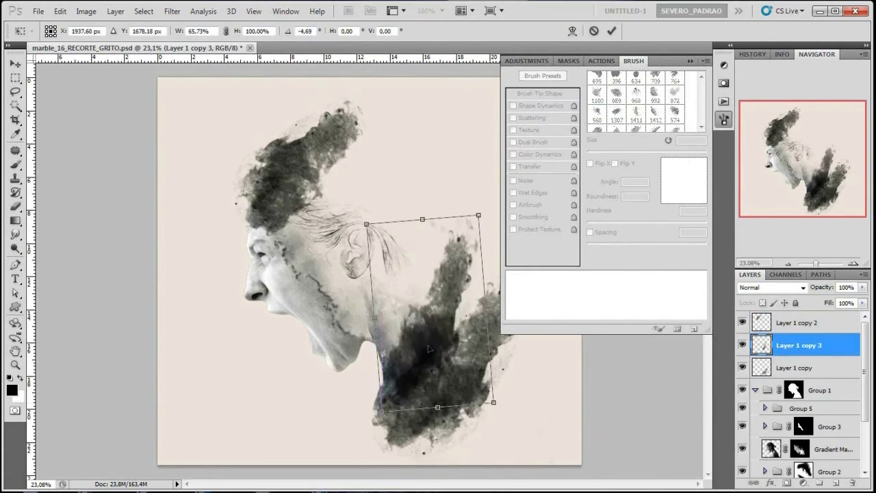
{"action": "left_click_drag", "start_coordinate": [422, 219], "coordinate": [422, 383]}
{"action": "left_click_drag", "start_coordinate": [493, 410], "coordinate": [458, 331]}
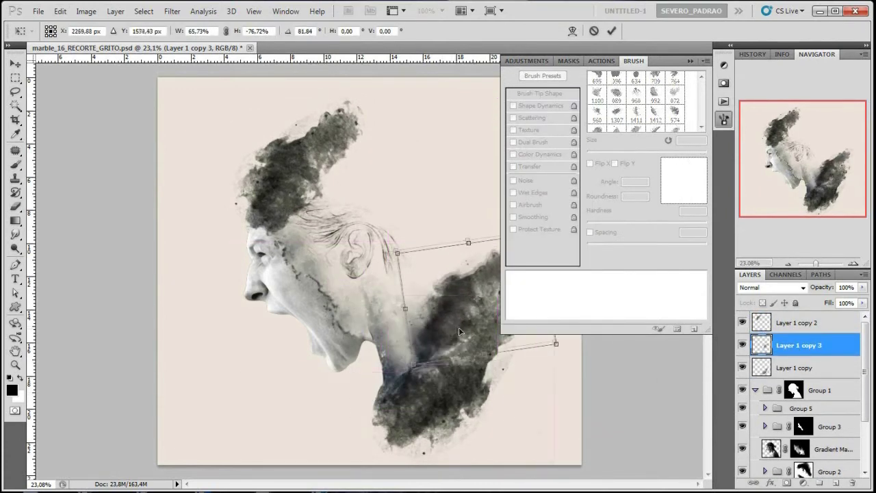
{"action": "key", "text": "Return"}
Step: Replace the head streak with freshly stamped splatter on a new layer, rotated diagonally over the head
{"action": "key", "text": "b"}
{"action": "left_click", "coordinate": [743, 323]}
{"action": "key", "text": "Delete"}
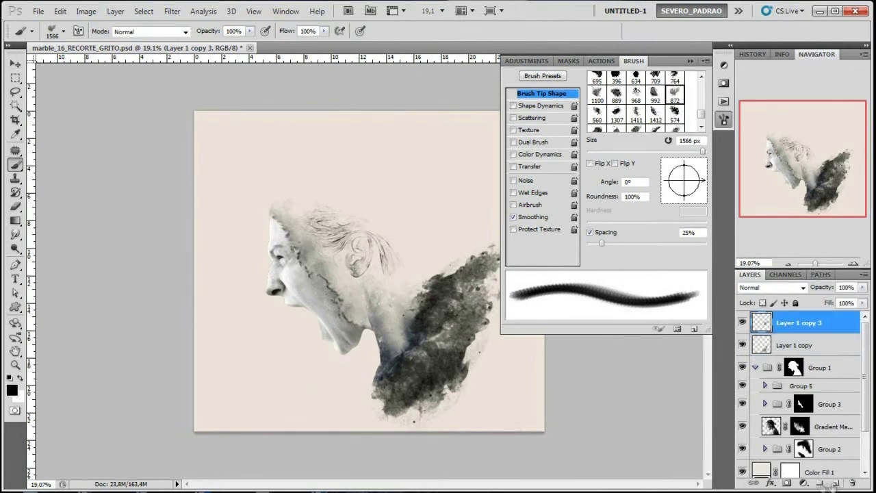
{"action": "left_click", "coordinate": [840, 484]}
{"action": "right_click", "coordinate": [301, 204]}
{"action": "left_click", "coordinate": [701, 130]}
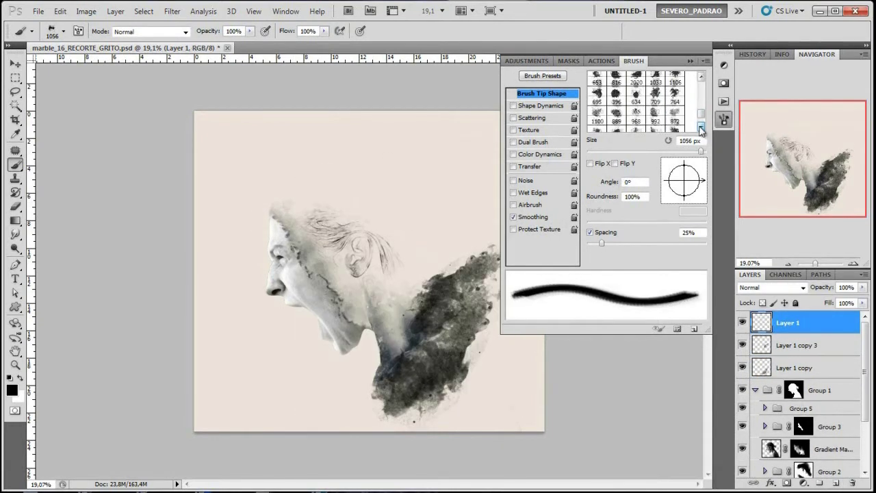
{"action": "left_click", "coordinate": [701, 130]}
{"action": "left_click", "coordinate": [349, 220]}
{"action": "key", "text": "ctrl+t"}
{"action": "left_click_drag", "start_coordinate": [308, 103], "coordinate": [205, 191]}
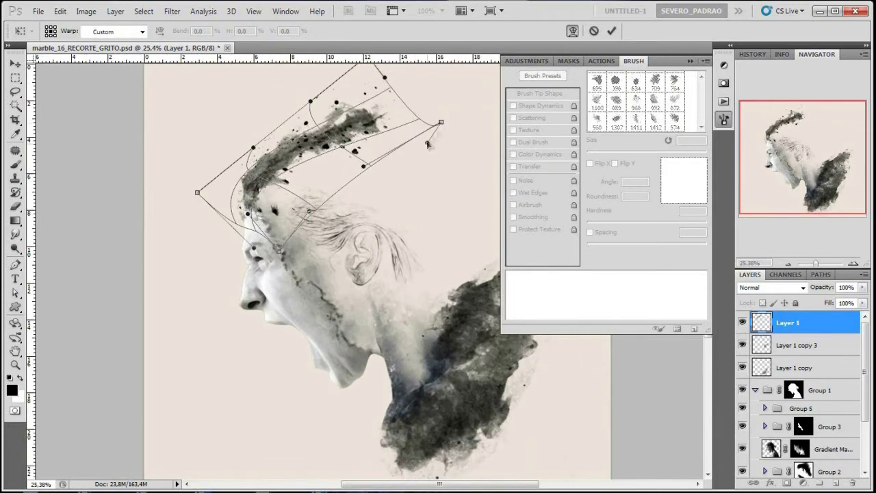
{"action": "key", "text": "Return"}
Step: Group the splatter layers into Group 6, merge a duplicate, and hide the original group
{"action": "key", "text": "ctrl+minus"}
{"action": "left_click", "coordinate": [794, 368], "text": "shift"}
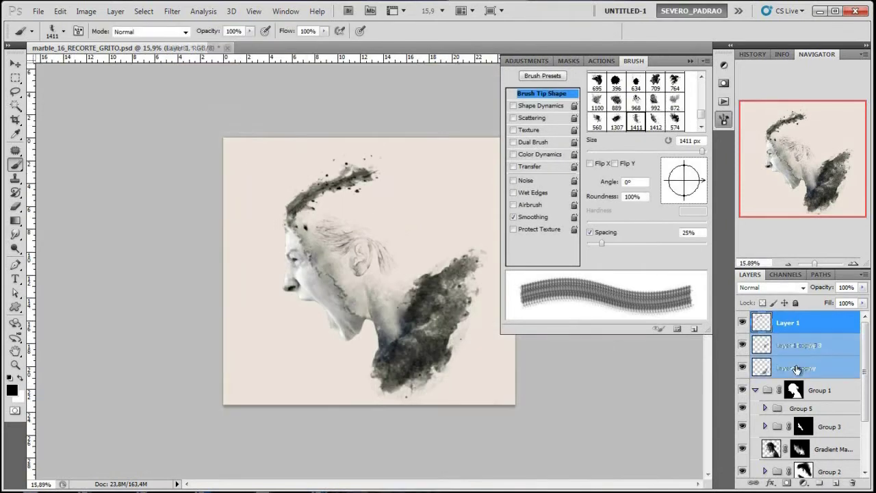
{"action": "key", "text": "ctrl+g"}
{"action": "key", "text": "ctrl+j"}
{"action": "key", "text": "ctrl+e"}
{"action": "left_click", "coordinate": [743, 318]}
{"action": "key", "text": "ctrl+u"}
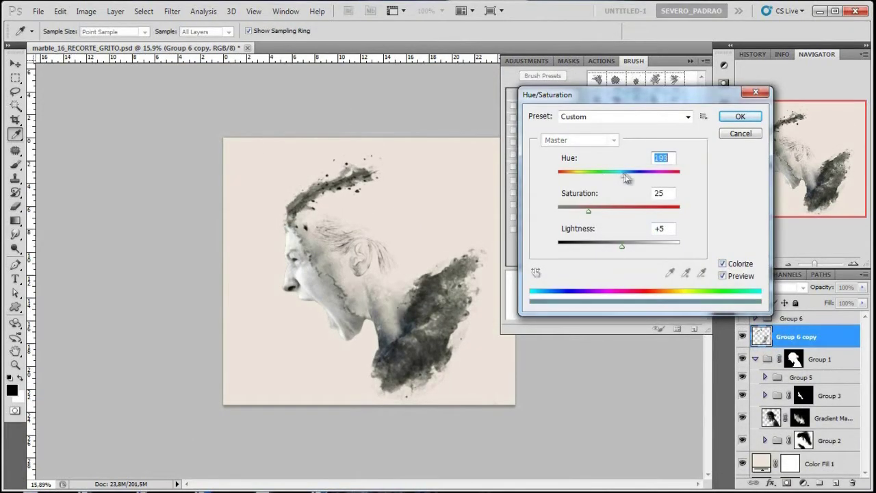
Step: Tint the ink layer with Hue 205 and Lightness +15
{"action": "left_click_drag", "start_coordinate": [627, 177], "coordinate": [628, 175]}
{"action": "left_click_drag", "start_coordinate": [622, 245], "coordinate": [630, 248]}
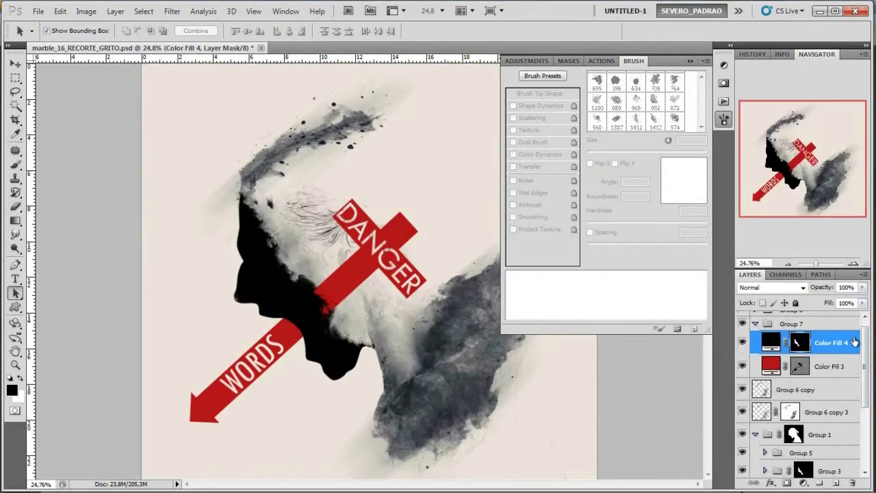
Step: Put the black fill into masked Group 8, confining it to the arrow bar
{"action": "left_click_drag", "start_coordinate": [855, 342], "coordinate": [820, 484]}
{"action": "left_click", "coordinate": [786, 483]}
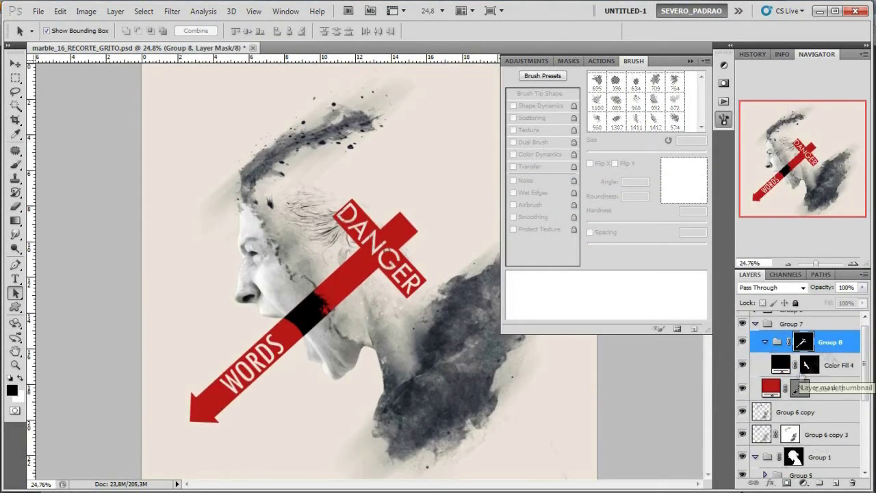
{"action": "double_click", "coordinate": [855, 368]}
{"action": "left_click", "coordinate": [752, 167]}
{"action": "key", "text": "a"}
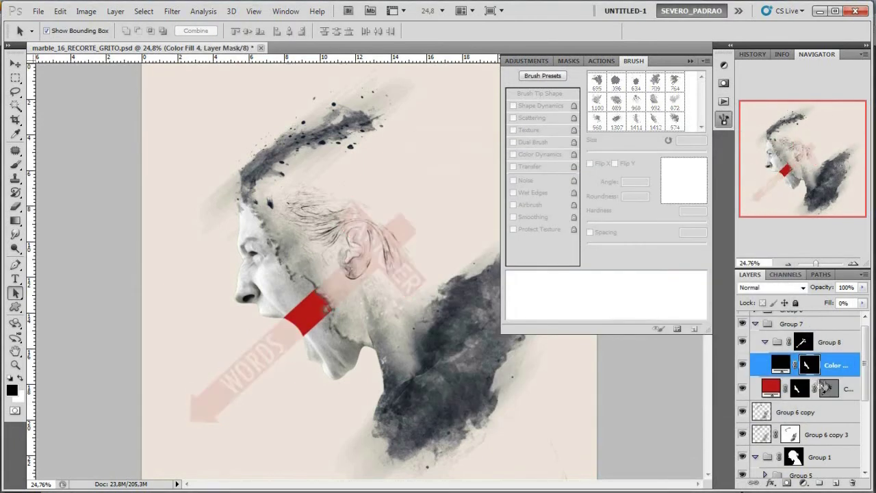
{"action": "left_click", "coordinate": [828, 388]}
Step: Add drop shadows to the black fill and its duplicate, then open the red fill's styles
{"action": "double_click", "coordinate": [852, 367]}
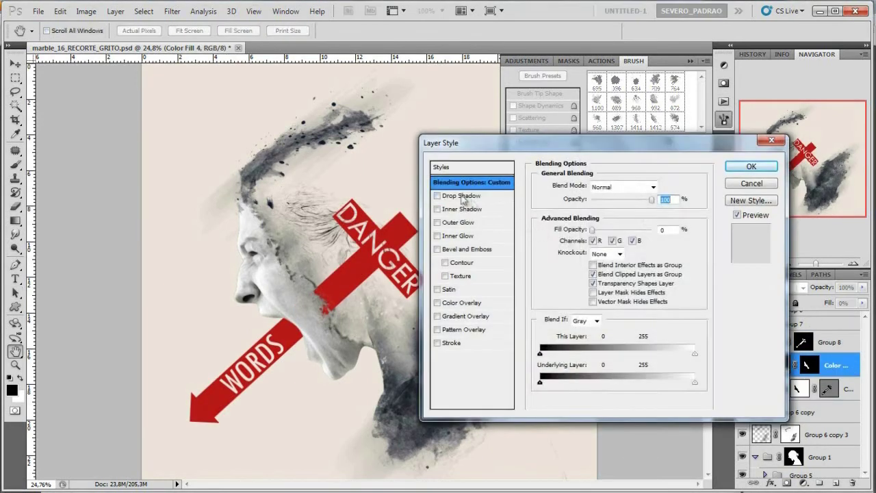
{"action": "left_click", "coordinate": [462, 196]}
{"action": "key", "text": "Return"}
{"action": "key", "text": "ctrl+j"}
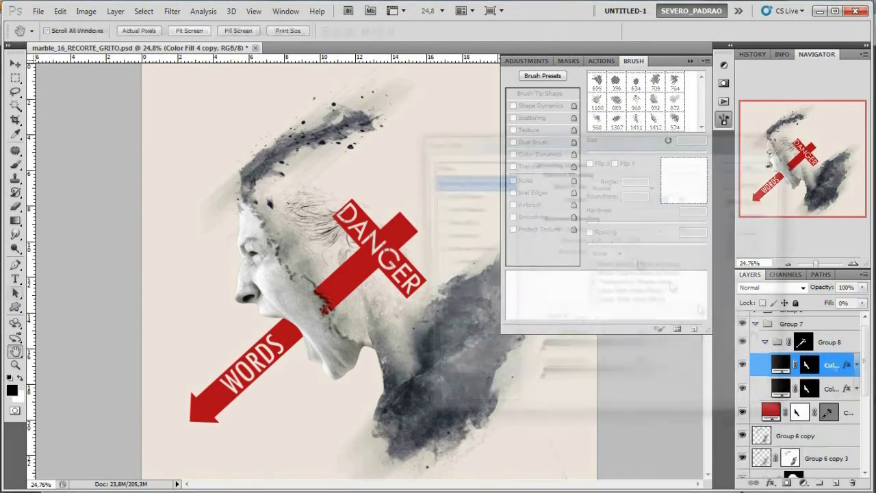
{"action": "double_click", "coordinate": [852, 365]}
{"action": "key", "text": "Return"}
{"action": "double_click", "coordinate": [849, 412]}
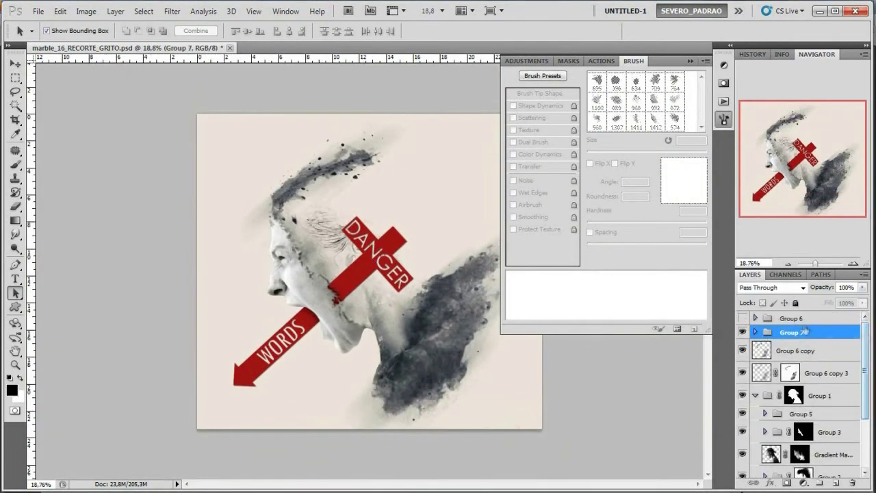
Step: Apply a texture filter to grey Layer 2 and blend it as Soft Light
{"action": "left_click", "coordinate": [171, 11]}
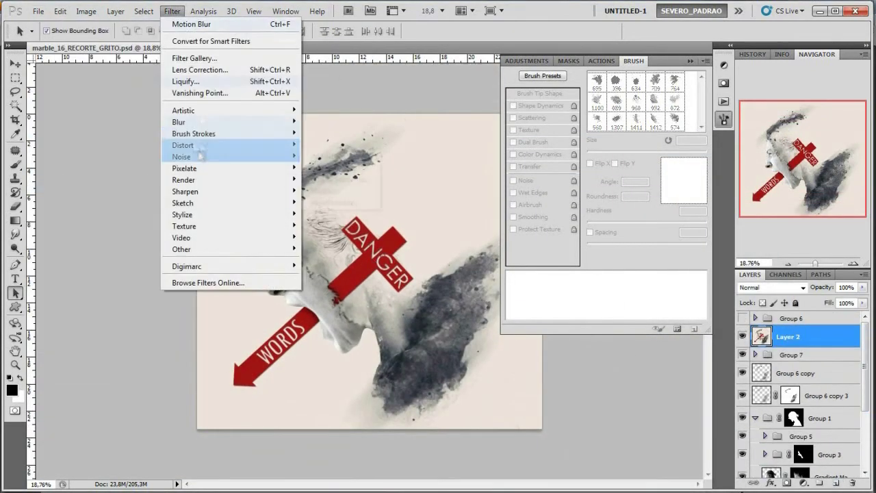
{"action": "left_click", "coordinate": [239, 253]}
{"action": "left_click", "coordinate": [773, 288]}
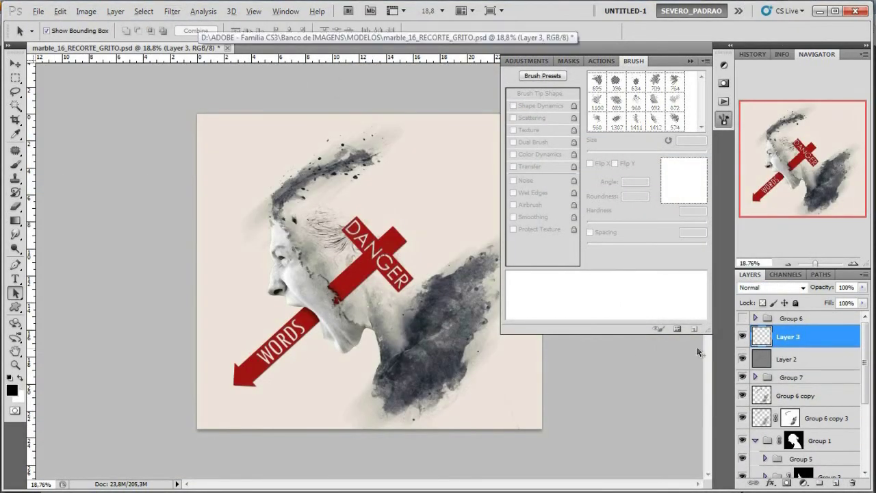
Step: Sharpen with Unsharp Mask at amount 149 and radius 1,6
{"action": "left_click", "coordinate": [171, 11]}
{"action": "left_click", "coordinate": [328, 245]}
{"action": "left_click_drag", "start_coordinate": [458, 276], "coordinate": [466, 276]}
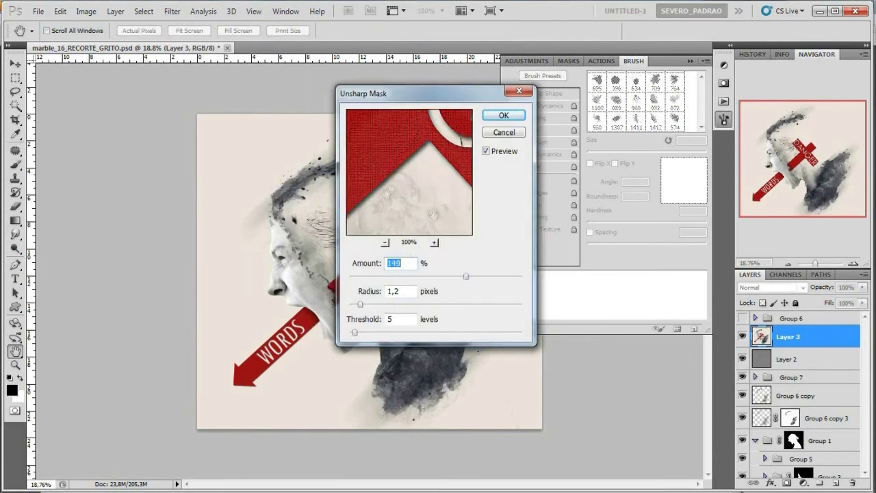
{"action": "left_click_drag", "start_coordinate": [361, 305], "coordinate": [365, 305]}
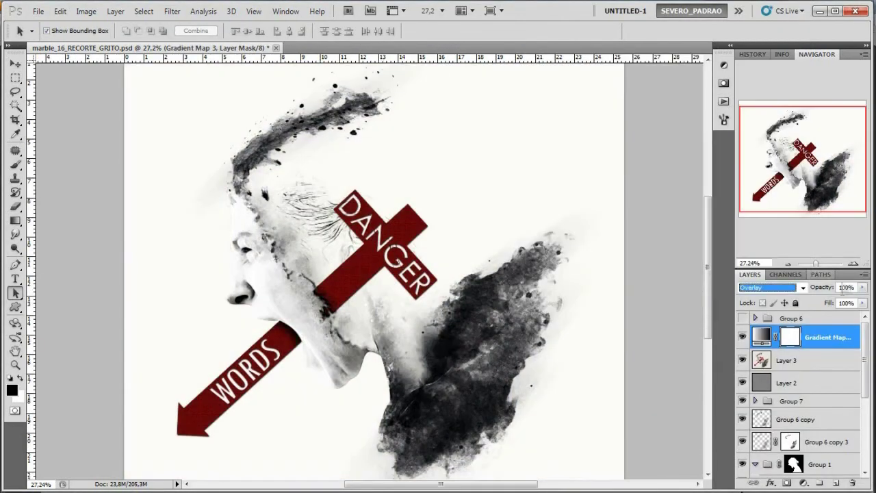